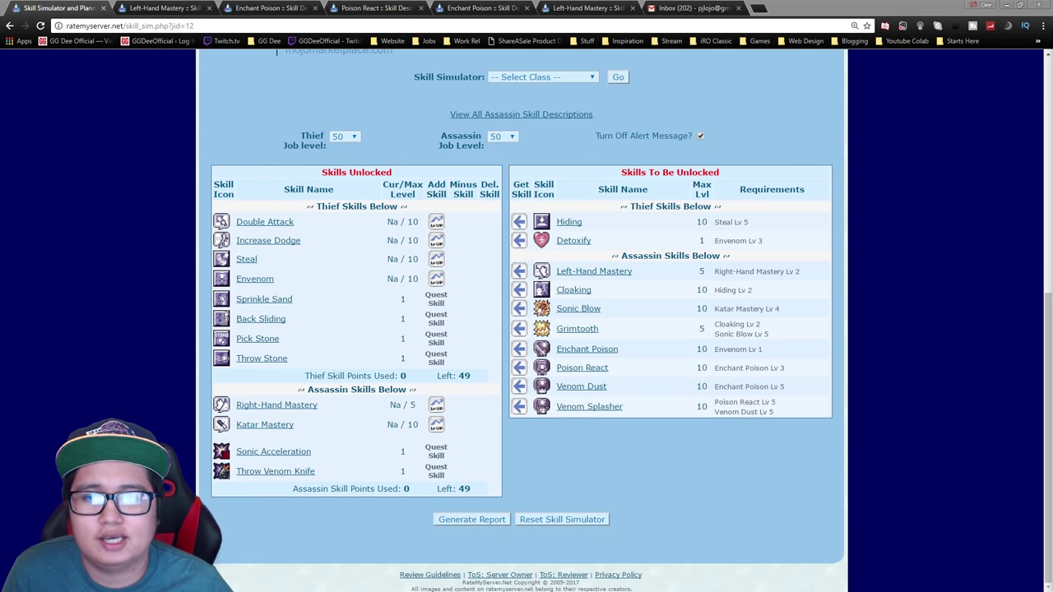
Step: Raise the Thief skill Increase Dodge to its maximum level of 10
{"action": "scroll", "coordinate": [847, 450], "scroll_direction": "up", "scroll_amount": 1}
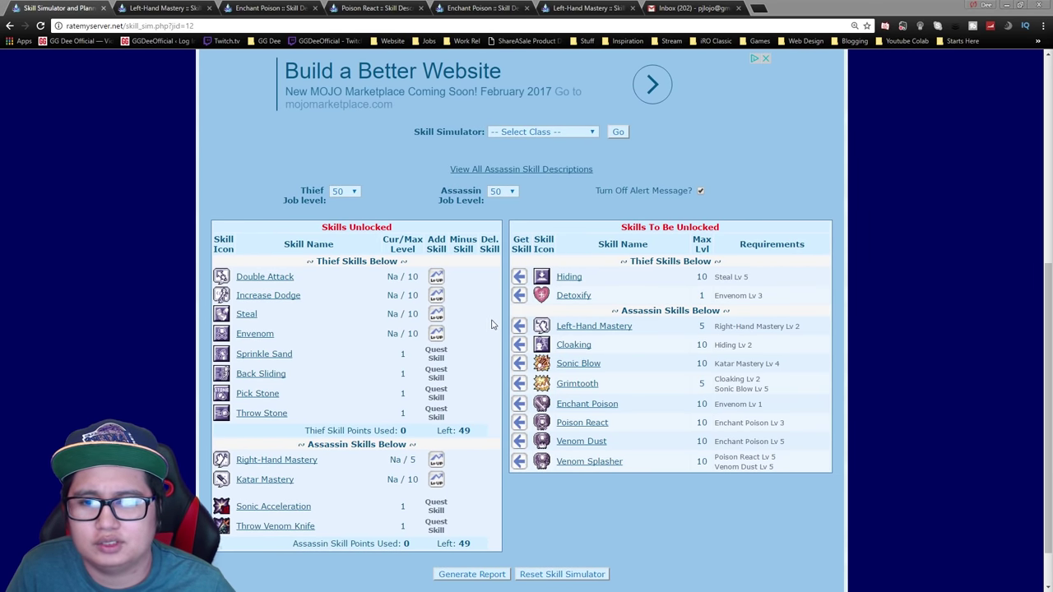
{"action": "left_click", "coordinate": [437, 295]}
{"action": "left_click", "coordinate": [436, 295]}
{"action": "left_click", "coordinate": [437, 294]}
{"action": "left_click", "coordinate": [437, 294]}
{"action": "left_click", "coordinate": [437, 294]}
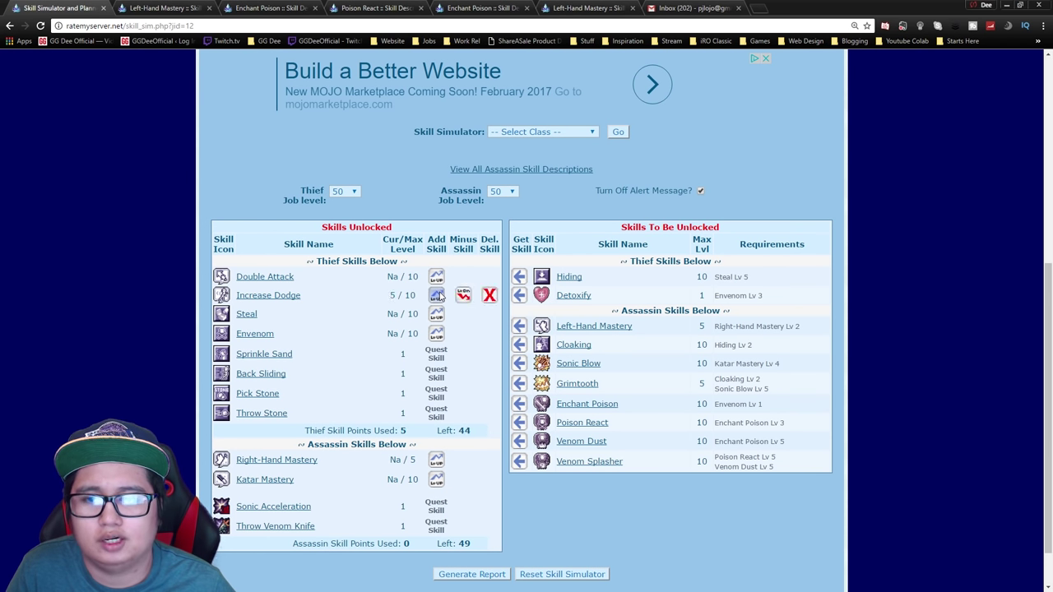
{"action": "left_click", "coordinate": [436, 295]}
{"action": "left_click", "coordinate": [436, 295]}
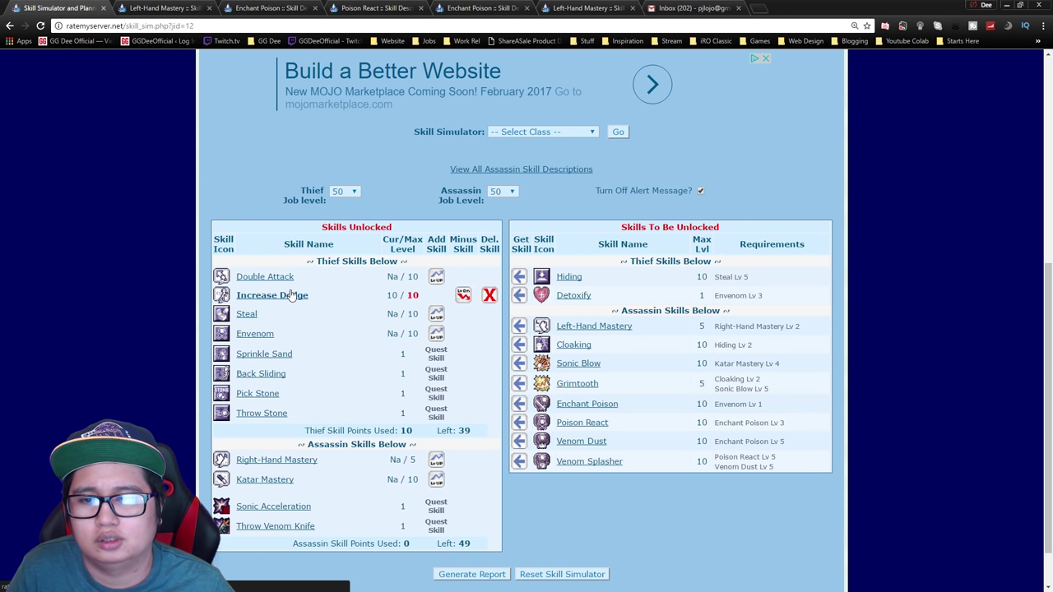
Step: Raise the Thief skill Double Attack to its maximum level of 10
{"action": "left_click", "coordinate": [437, 277]}
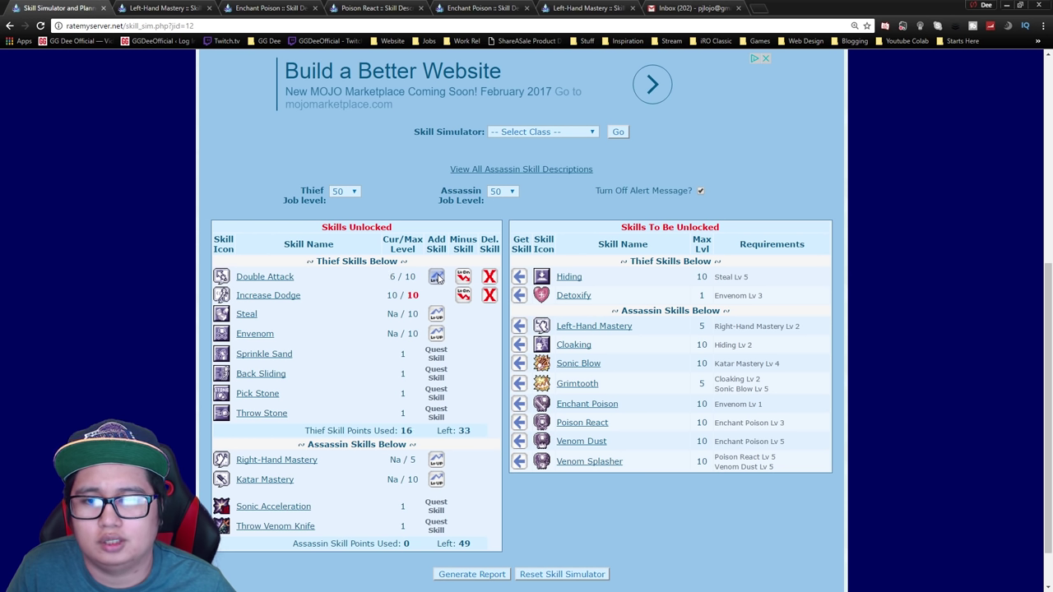
{"action": "left_click", "coordinate": [437, 277]}
{"action": "left_click", "coordinate": [437, 277]}
{"action": "left_click", "coordinate": [437, 277]}
{"action": "left_click", "coordinate": [436, 277]}
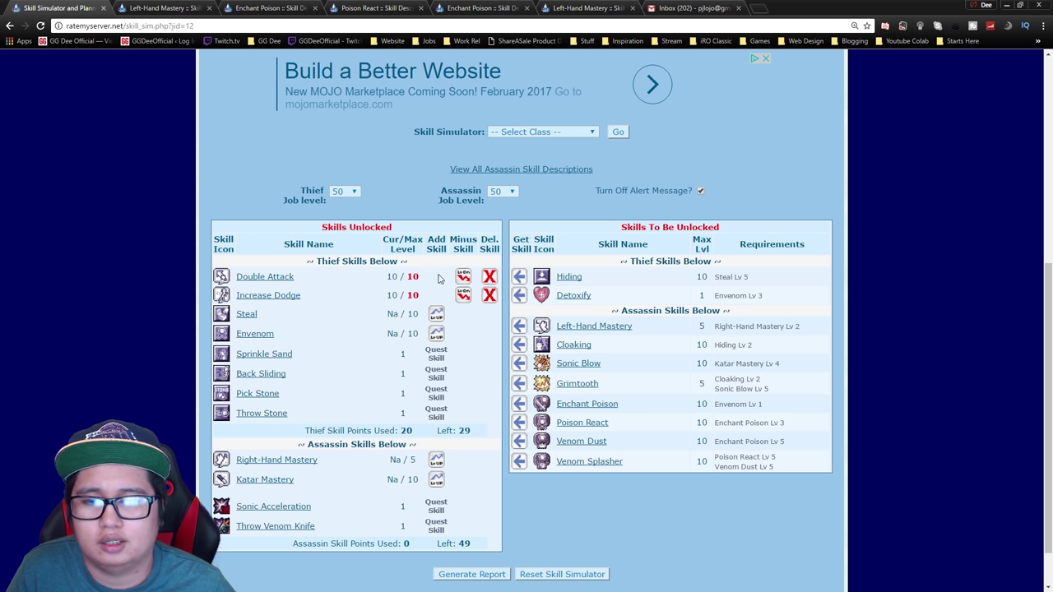
Step: Remove all points from Increase Dodge and raise it back to level 10
{"action": "left_click", "coordinate": [490, 294]}
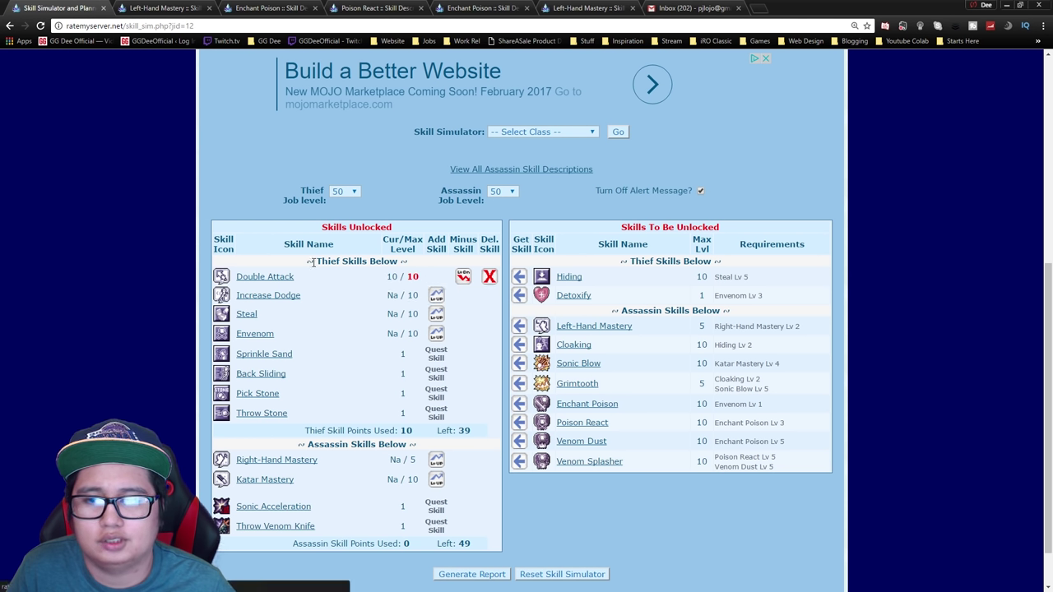
{"action": "left_click", "coordinate": [436, 294]}
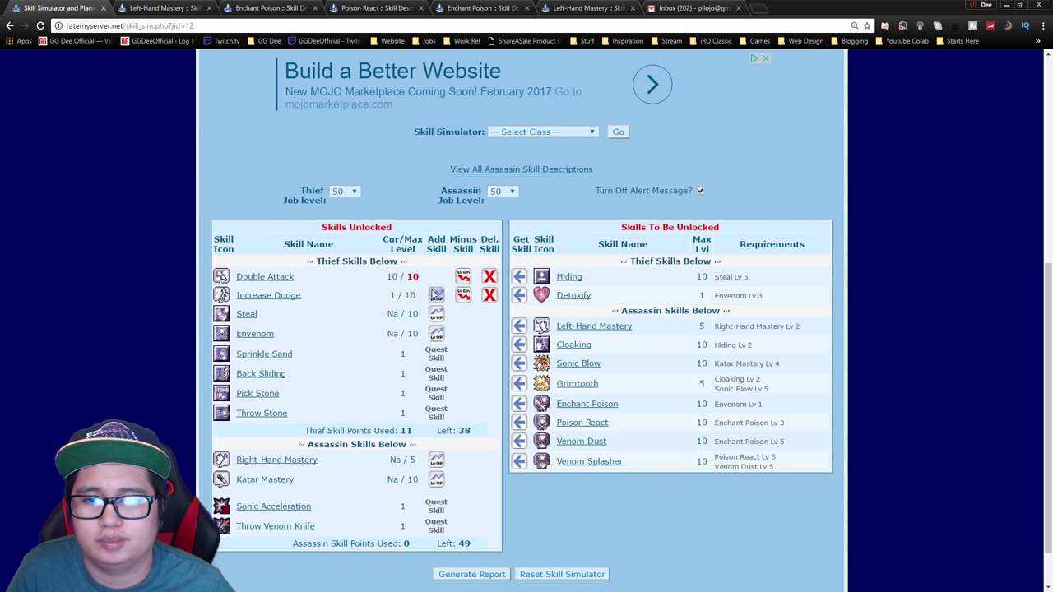
{"action": "left_click", "coordinate": [437, 294]}
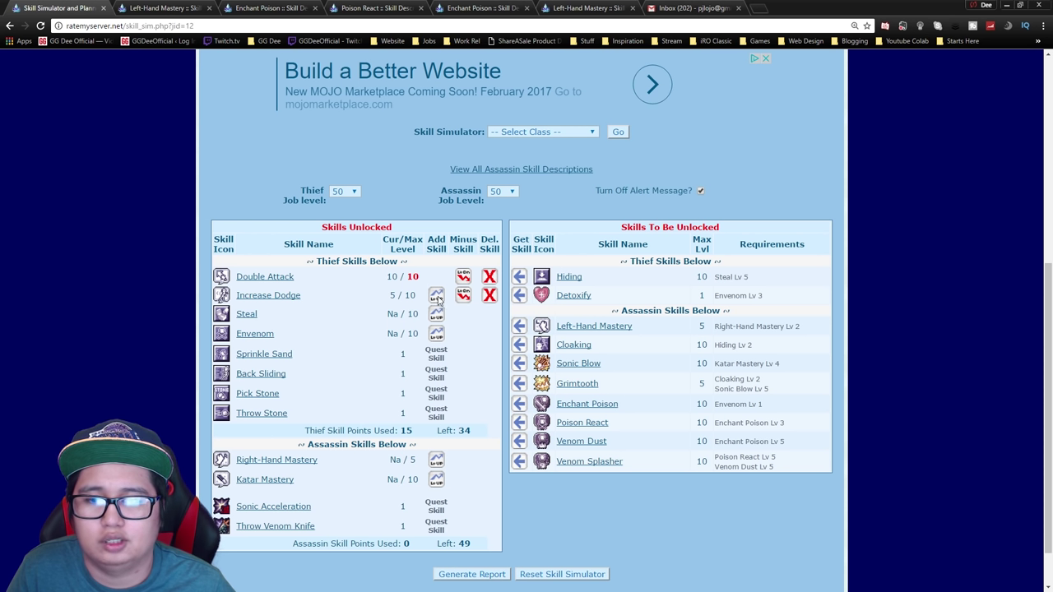
{"action": "double_click", "coordinate": [437, 296]}
{"action": "left_click", "coordinate": [437, 297]}
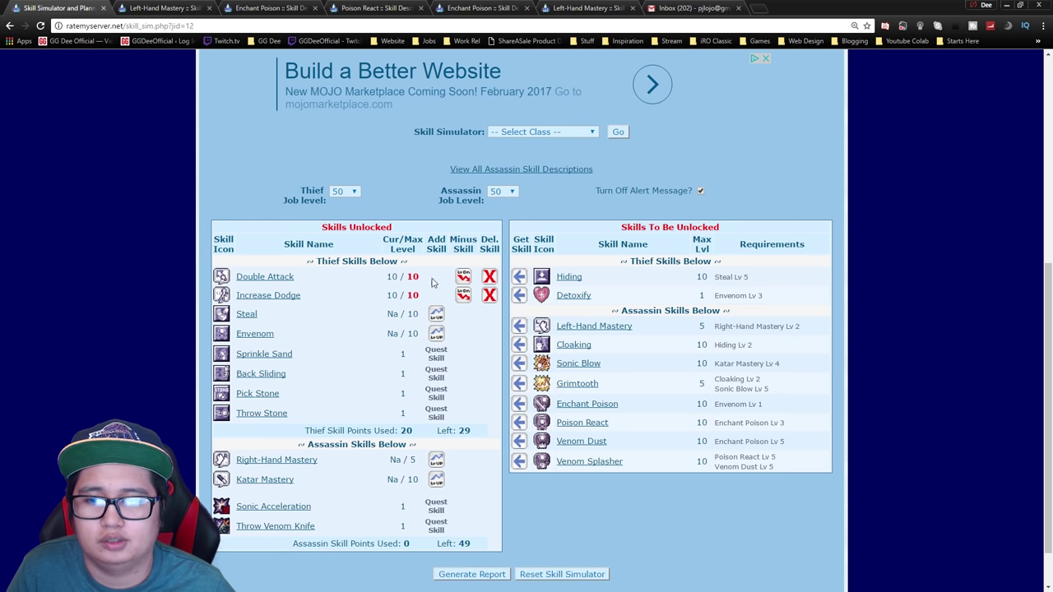
Step: Raise the Thief skill Envenom to its maximum level of 10
{"action": "left_click", "coordinate": [437, 334]}
{"action": "left_click", "coordinate": [437, 334]}
{"action": "left_click", "coordinate": [437, 334]}
{"action": "left_click", "coordinate": [437, 334]}
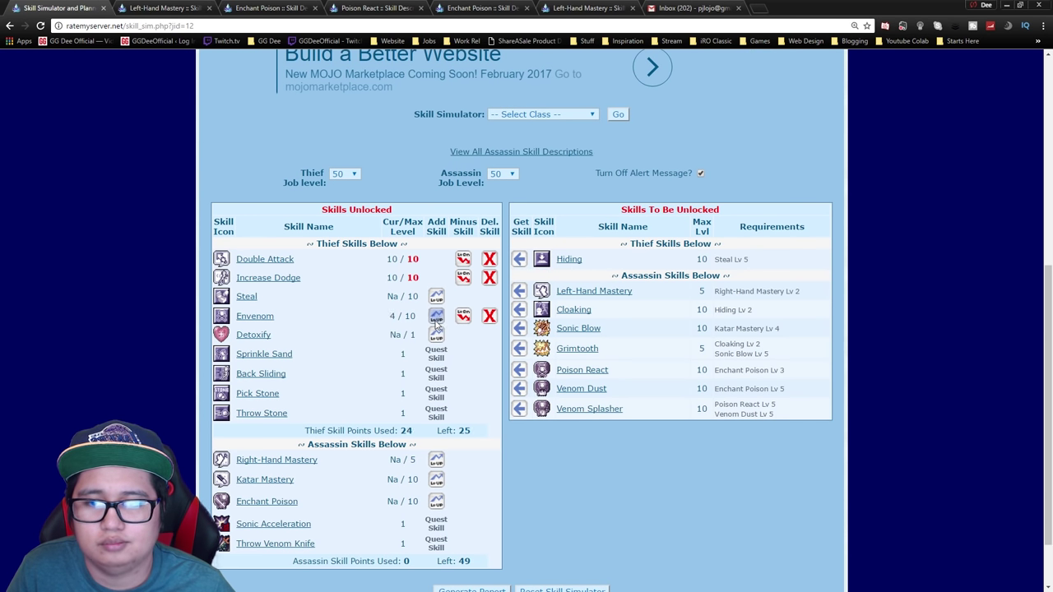
{"action": "left_click", "coordinate": [436, 320]}
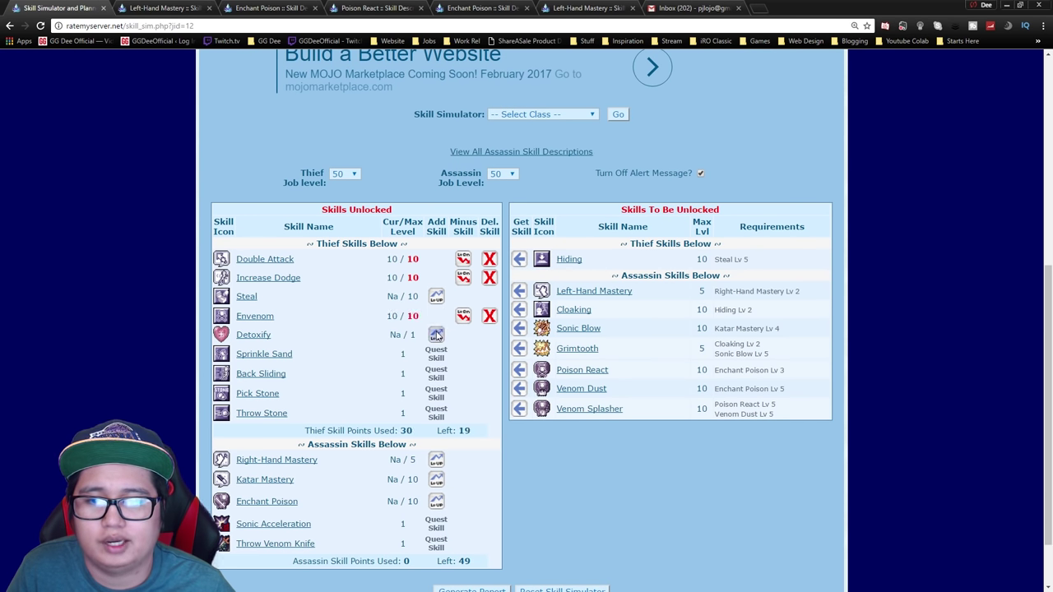
Step: Raise Steal to level 5 to unlock Hiding, and raise Hiding to level 8
{"action": "left_click", "coordinate": [437, 298]}
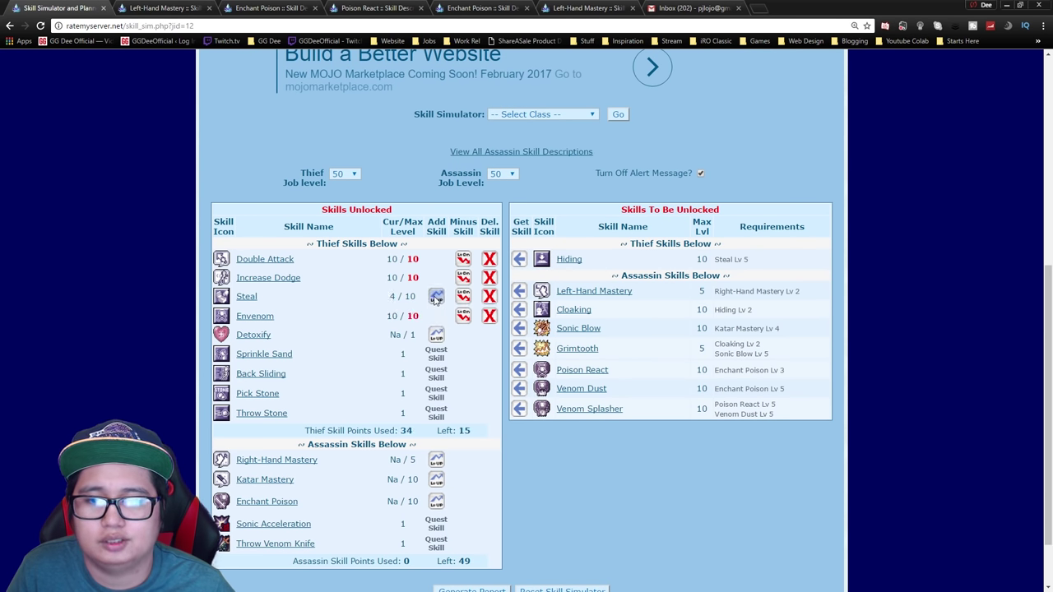
{"action": "left_click", "coordinate": [437, 298]}
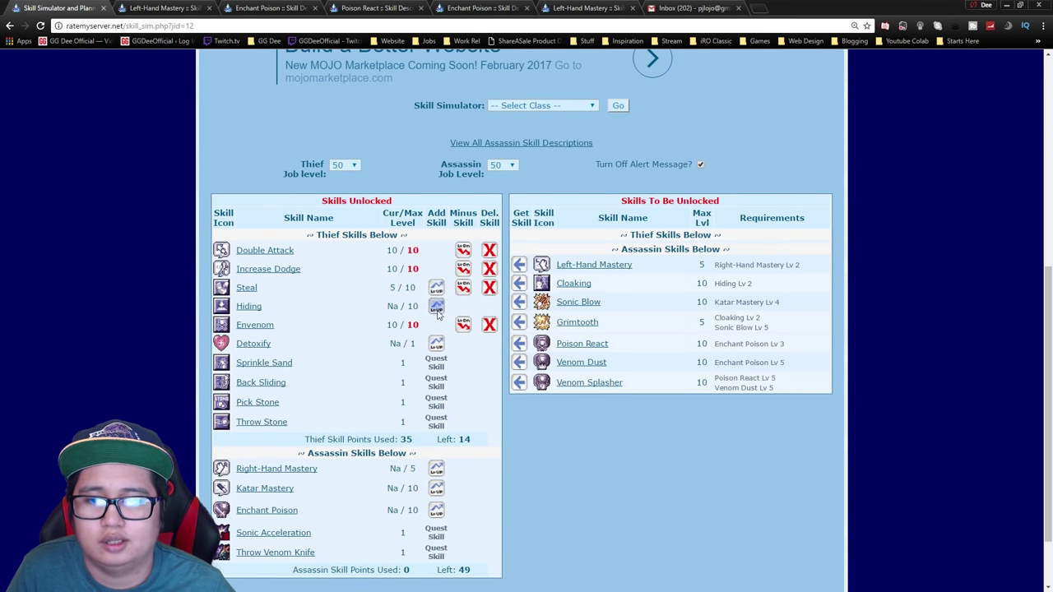
{"action": "left_click", "coordinate": [436, 309]}
{"action": "left_click", "coordinate": [437, 309]}
{"action": "left_click", "coordinate": [437, 298]}
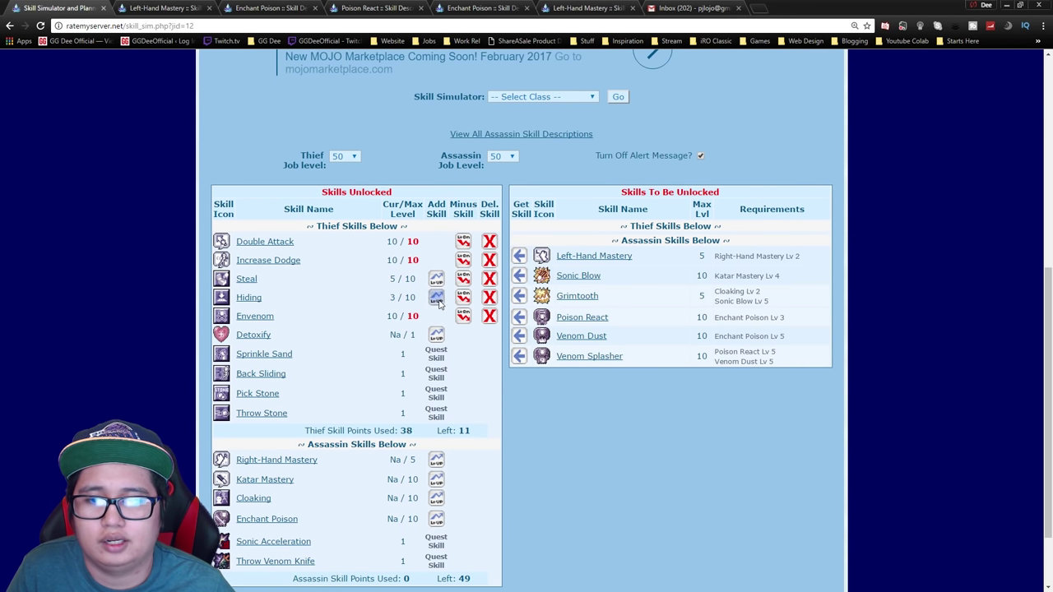
{"action": "left_click", "coordinate": [437, 298]}
{"action": "left_click", "coordinate": [436, 298]}
{"action": "left_click", "coordinate": [437, 298]}
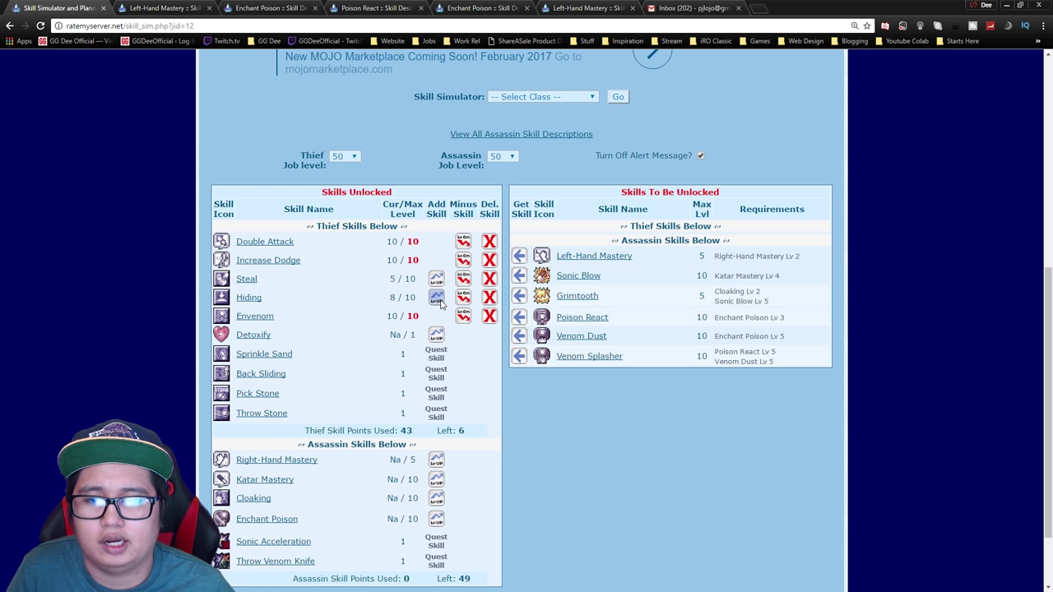
Step: Add the single level of Detoxify and spend the remaining Thief points raising Steal to level 10
{"action": "left_click", "coordinate": [437, 335]}
{"action": "left_click", "coordinate": [437, 279]}
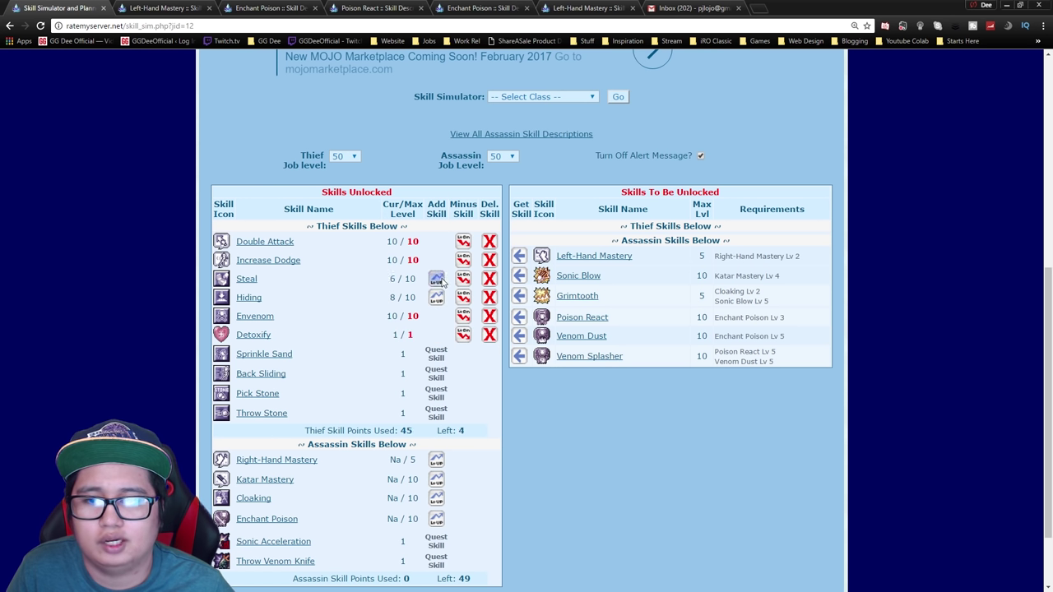
{"action": "left_click", "coordinate": [436, 279]}
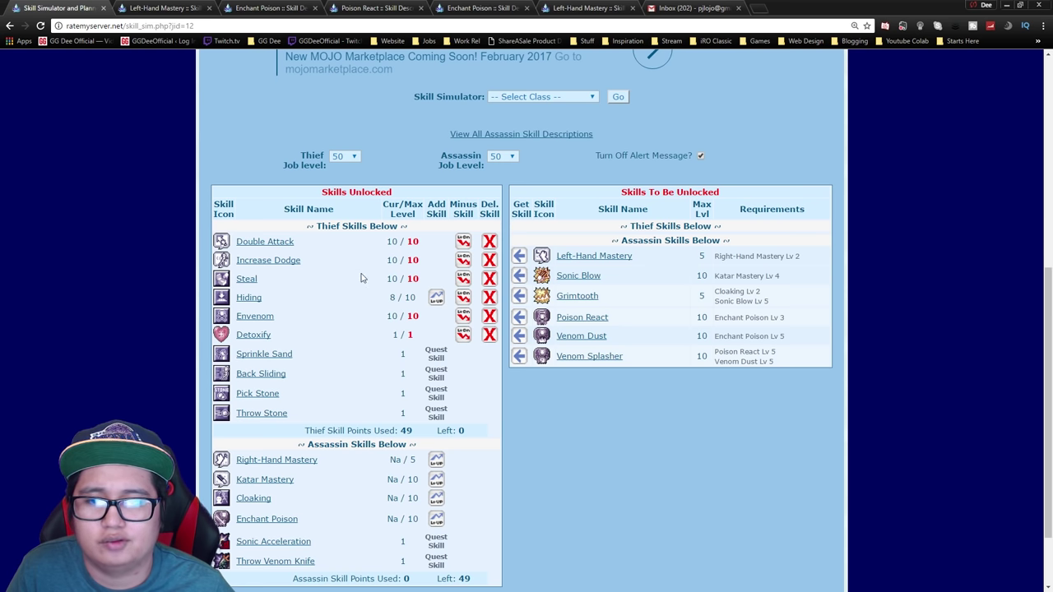
Step: Raise the Assassin skill Right-Hand Mastery to its maximum level of 5
{"action": "scroll", "coordinate": [365, 280], "scroll_direction": "down", "scroll_amount": 1}
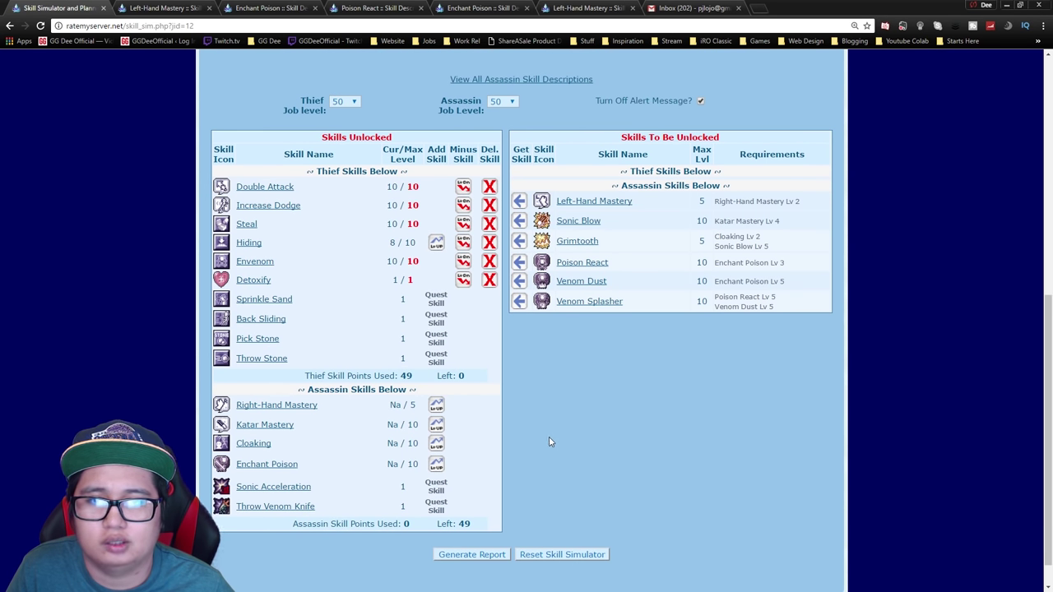
{"action": "scroll", "coordinate": [526, 429], "scroll_direction": "down", "scroll_amount": 1}
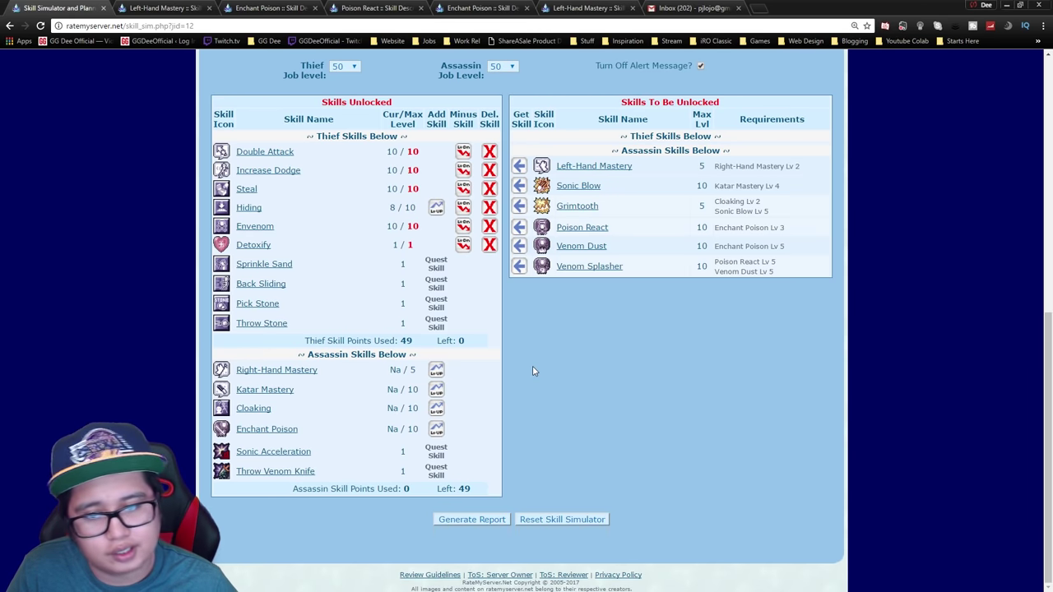
{"action": "left_click", "coordinate": [436, 369]}
{"action": "left_click", "coordinate": [436, 369]}
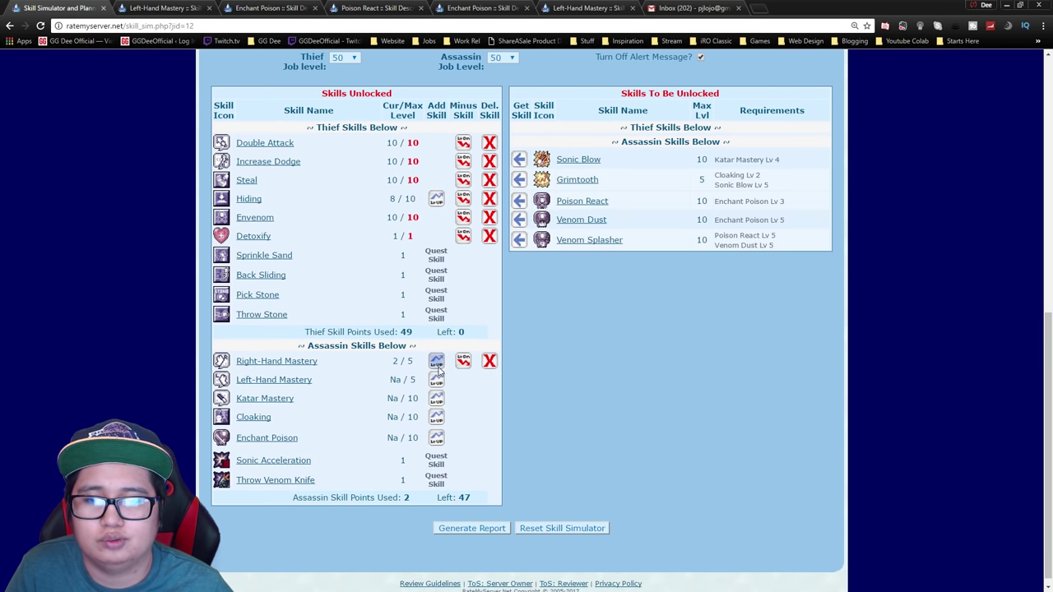
{"action": "left_click", "coordinate": [437, 365]}
{"action": "left_click", "coordinate": [437, 365]}
{"action": "left_click", "coordinate": [436, 365]}
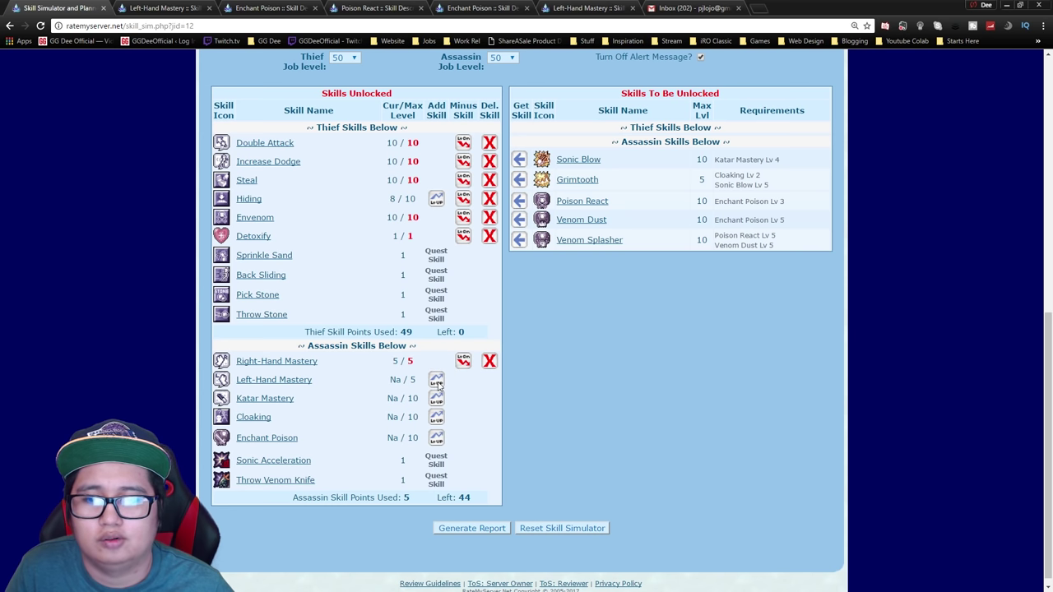
Step: Raise the Assassin skill Left-Hand Mastery to its maximum level of 5
{"action": "left_click", "coordinate": [436, 380]}
{"action": "left_click", "coordinate": [436, 380]}
{"action": "left_click", "coordinate": [436, 380]}
{"action": "left_click", "coordinate": [436, 380]}
{"action": "left_click", "coordinate": [436, 380]}
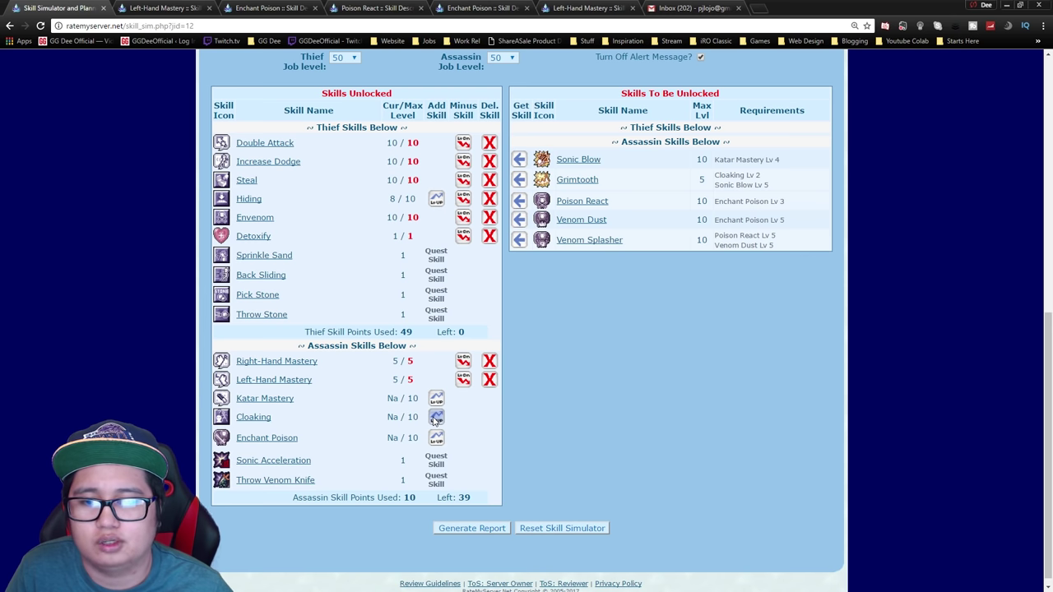
Step: Unlock Sonic Blow together with its required Katar Mastery level 4, and raise Sonic Blow to level 10
{"action": "left_click", "coordinate": [519, 159]}
{"action": "left_click", "coordinate": [436, 427]}
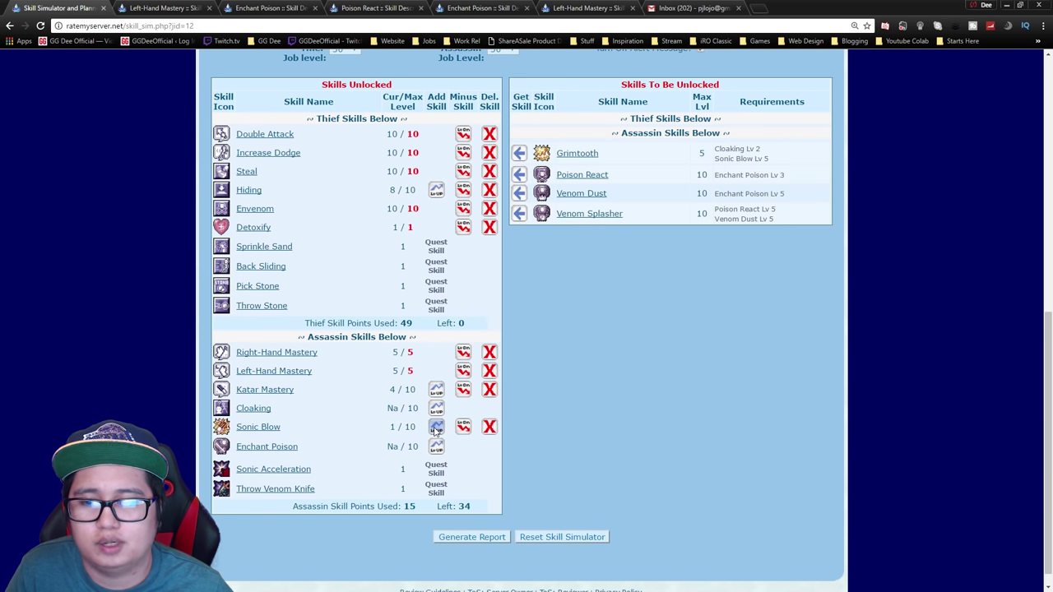
{"action": "left_click", "coordinate": [436, 428]}
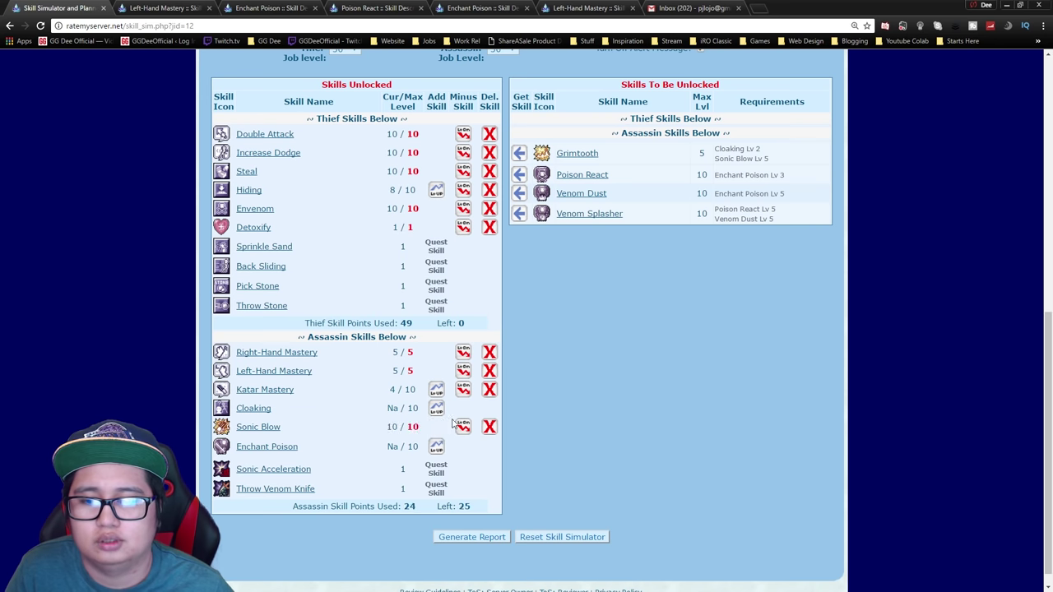
Step: Raise the Assassin skill Cloaking to its maximum level of 10
{"action": "left_click", "coordinate": [436, 409]}
{"action": "left_click", "coordinate": [436, 409]}
{"action": "left_click", "coordinate": [436, 409]}
{"action": "left_click", "coordinate": [436, 408]}
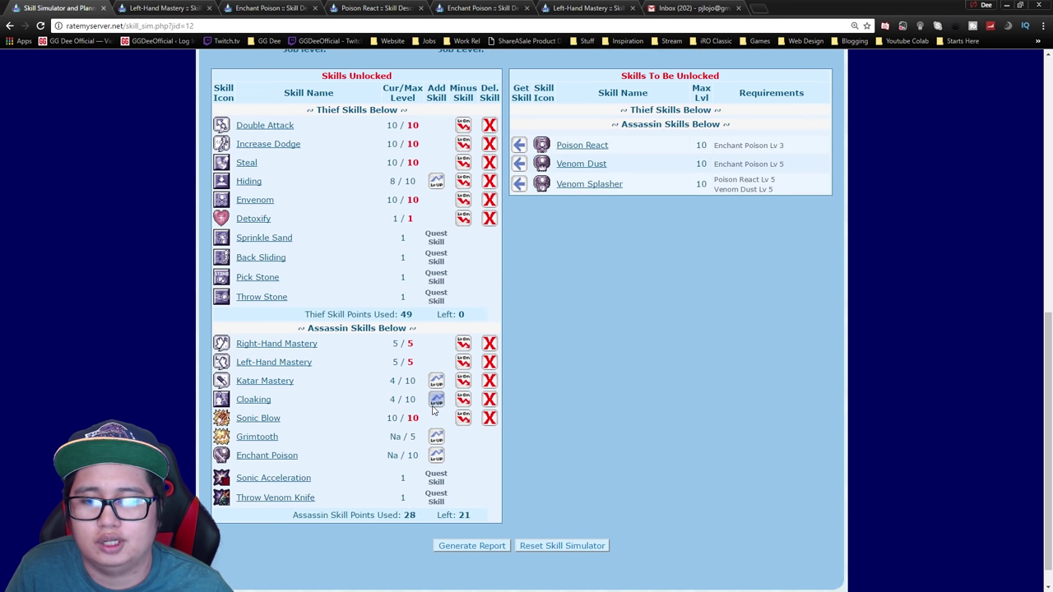
{"action": "left_click", "coordinate": [433, 406]}
{"action": "left_click", "coordinate": [433, 406]}
{"action": "left_click", "coordinate": [433, 406]}
{"action": "left_click", "coordinate": [432, 406]}
{"action": "left_click", "coordinate": [433, 407]}
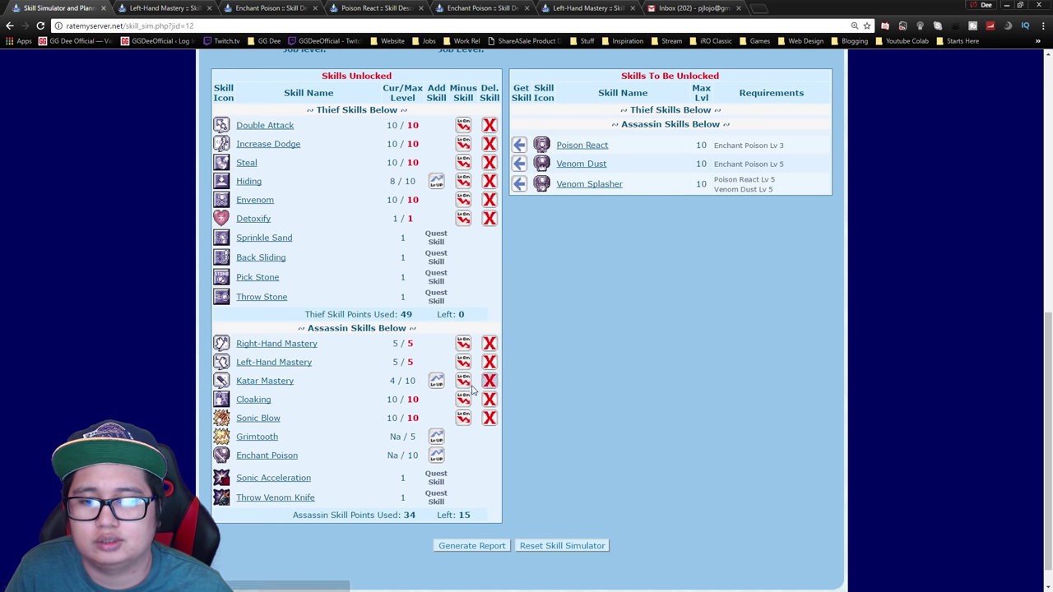
Step: Check Katar Mastery's effect and per-level attack bonus on its description page in a new tab, and return to the skill simulator
{"action": "right_click", "coordinate": [287, 381]}
{"action": "left_click", "coordinate": [328, 392]}
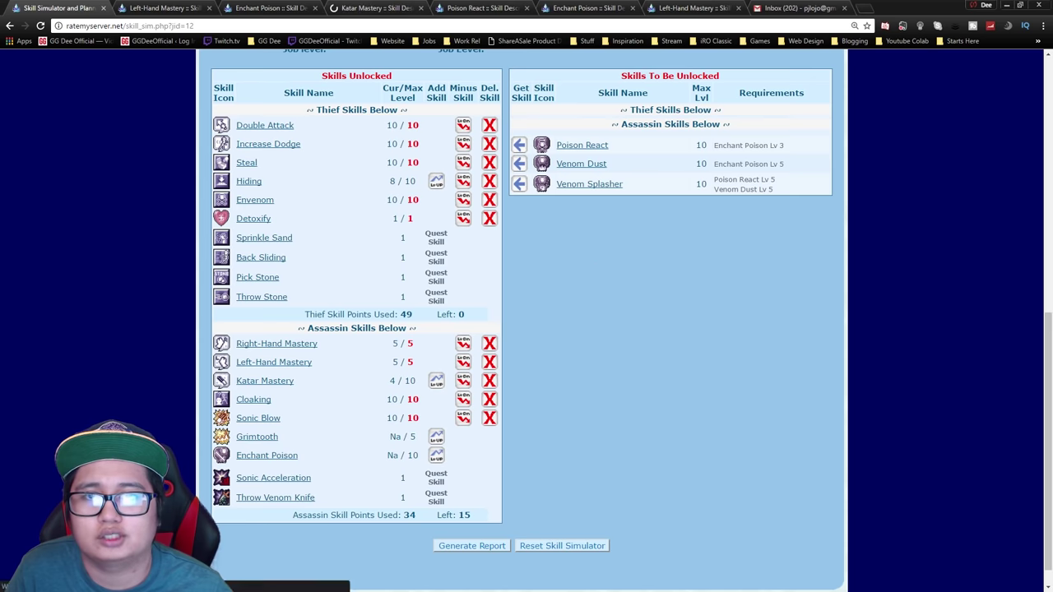
{"action": "key", "text": "ctrl+4"}
{"action": "scroll", "coordinate": [546, 471], "scroll_direction": "down", "scroll_amount": 3}
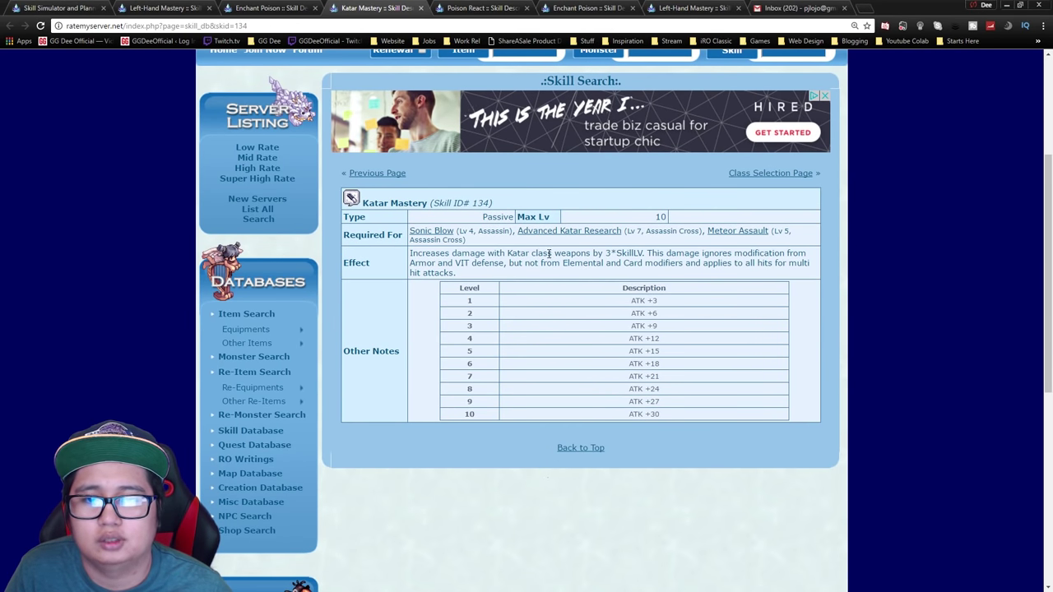
{"action": "left_click", "coordinate": [420, 7]}
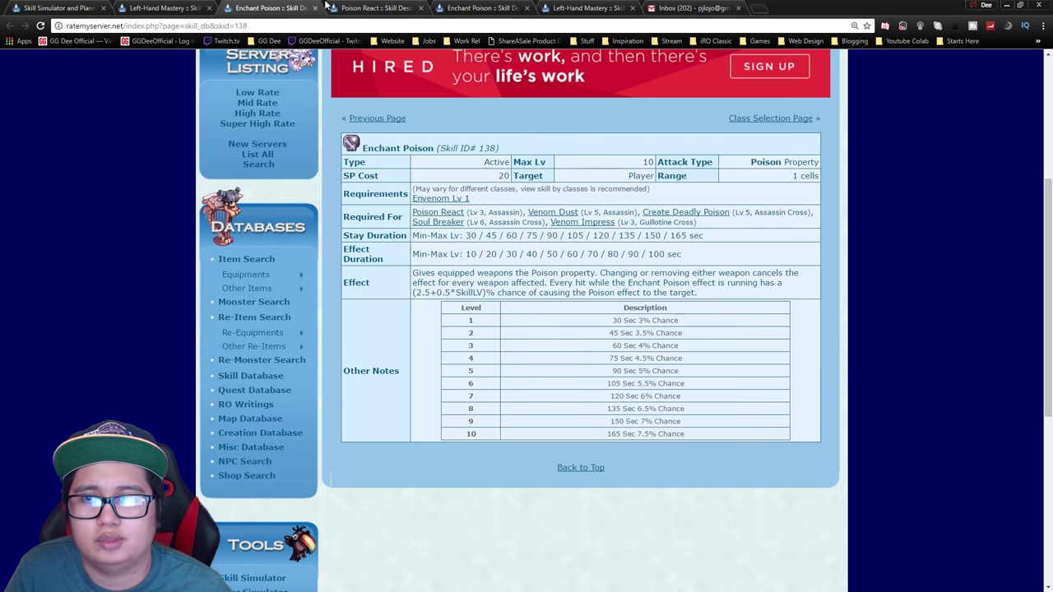
{"action": "left_click", "coordinate": [185, 7]}
{"action": "left_click", "coordinate": [70, 8]}
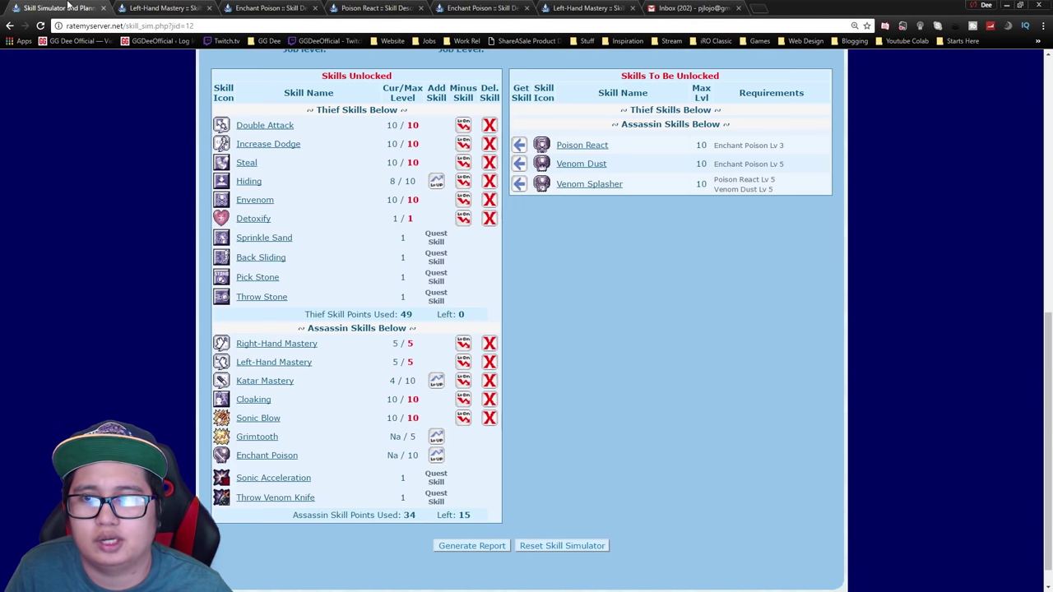
Step: Raise the Assassin skill Katar Mastery to its maximum level of 10
{"action": "left_click", "coordinate": [436, 383]}
{"action": "left_click", "coordinate": [436, 382]}
{"action": "left_click", "coordinate": [436, 382]}
{"action": "left_click", "coordinate": [436, 382]}
{"action": "left_click", "coordinate": [436, 382]}
{"action": "left_click", "coordinate": [436, 382]}
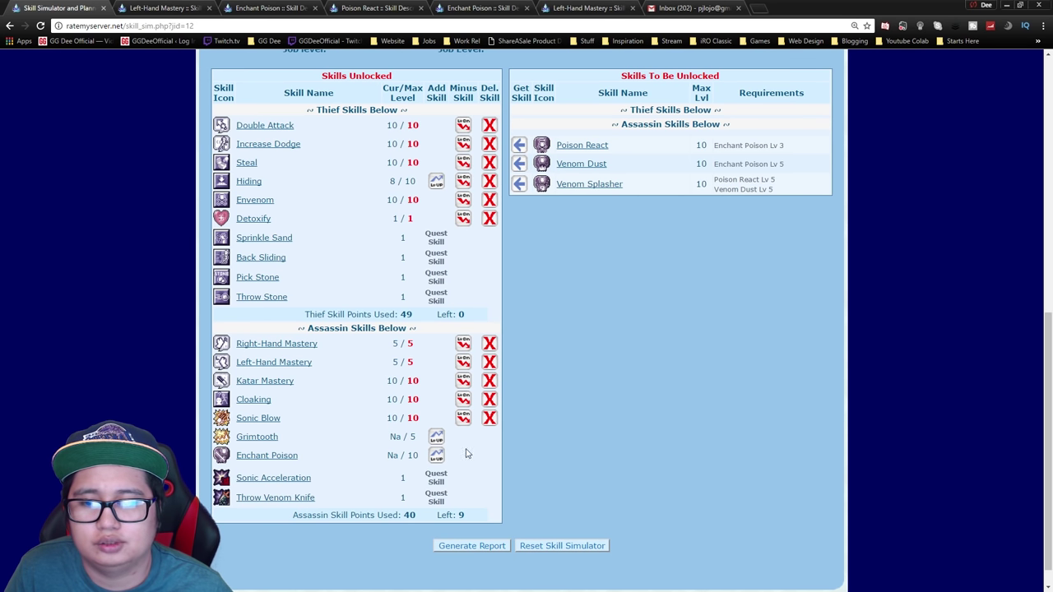
Step: Raise the Assassin skill Grimtooth to its maximum level of 5
{"action": "left_click", "coordinate": [436, 437]}
{"action": "left_click", "coordinate": [436, 437]}
{"action": "left_click", "coordinate": [436, 436]}
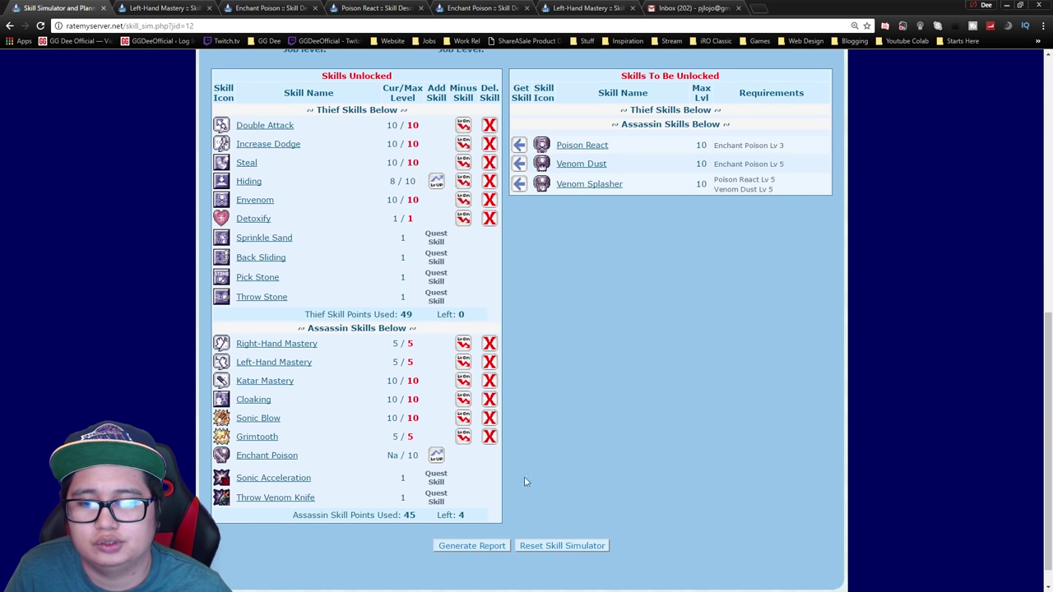
Step: Raise Enchant Poison to level 3, and try one point in Poison React before removing it
{"action": "left_click", "coordinate": [437, 456]}
{"action": "left_click", "coordinate": [437, 456]}
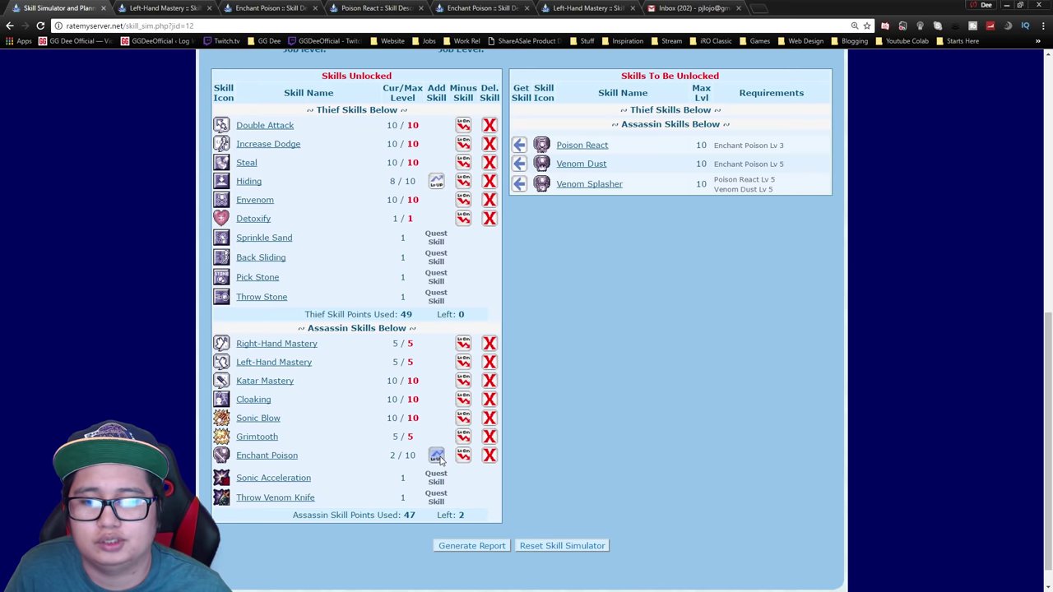
{"action": "left_click", "coordinate": [437, 456]}
{"action": "left_click", "coordinate": [613, 113]}
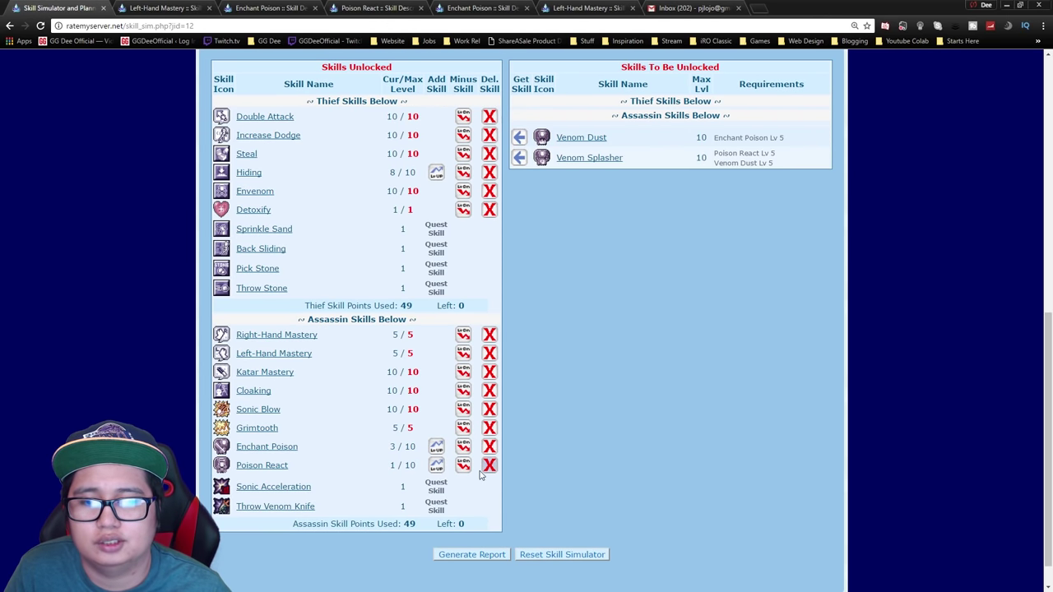
{"action": "left_click", "coordinate": [469, 468]}
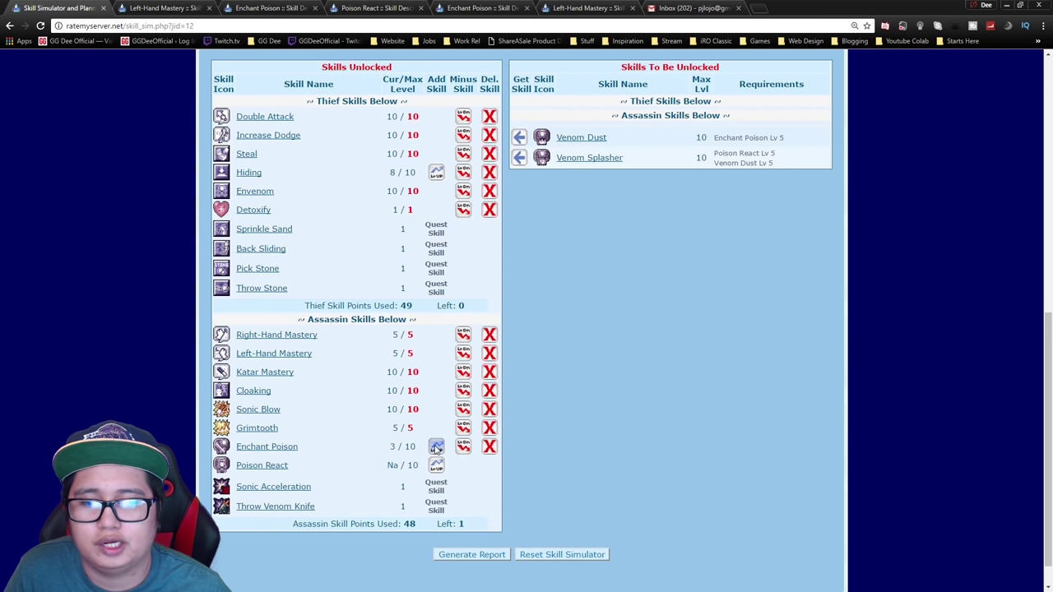
Step: Try Enchant Poison at level 4, and reduce it to level 1 to free up Assassin skill points
{"action": "left_click", "coordinate": [437, 449]}
{"action": "left_click", "coordinate": [618, 113]}
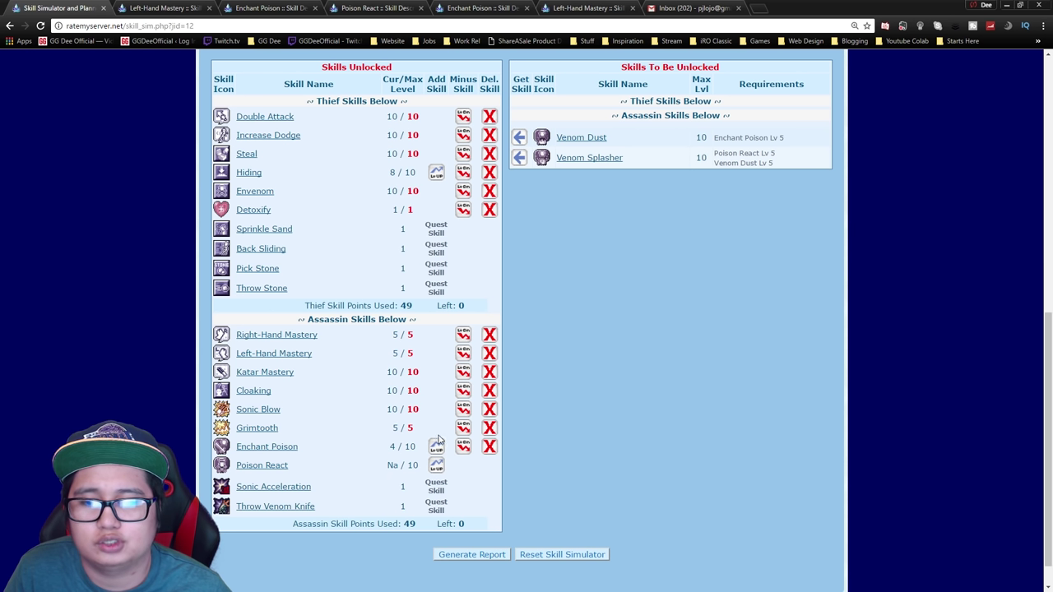
{"action": "double_click", "coordinate": [464, 448]}
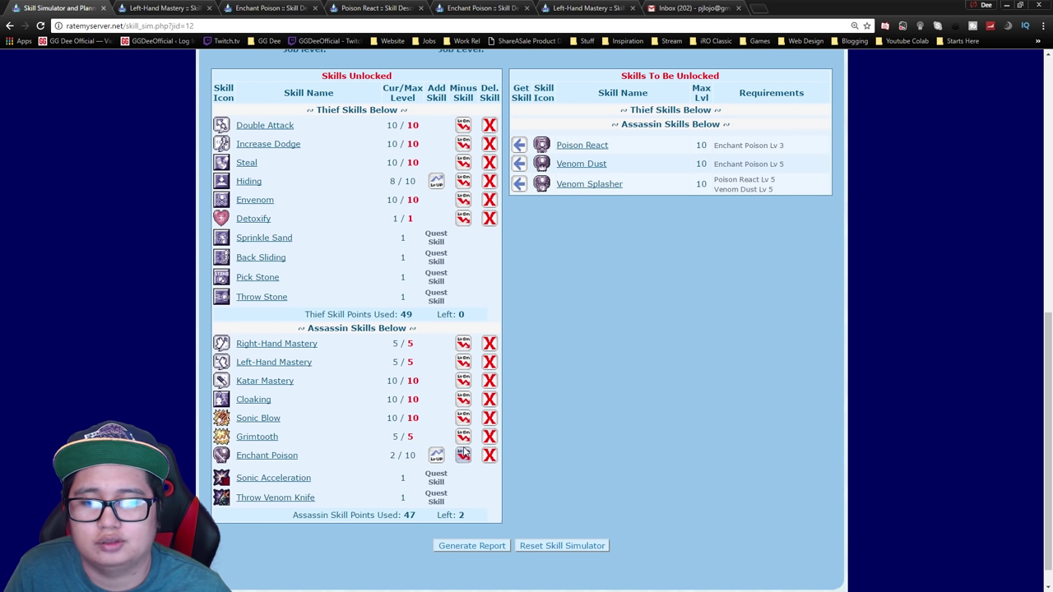
{"action": "left_click", "coordinate": [464, 452]}
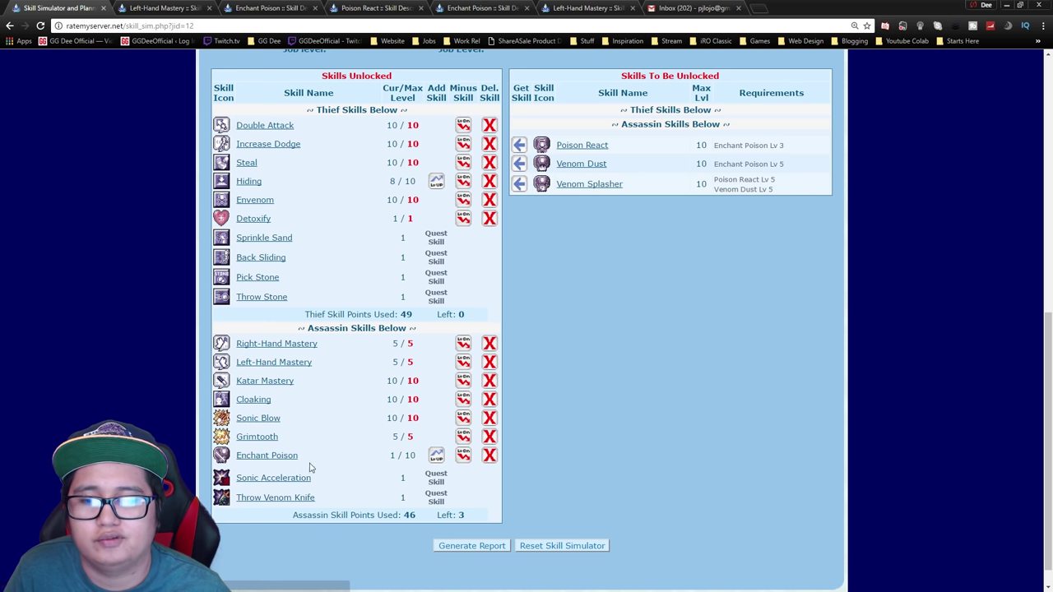
Step: Spend two Assassin skill points to raise the Thief skill Hiding to level 10, and put the last point into Enchant Poison for level 2
{"action": "left_click", "coordinate": [436, 183]}
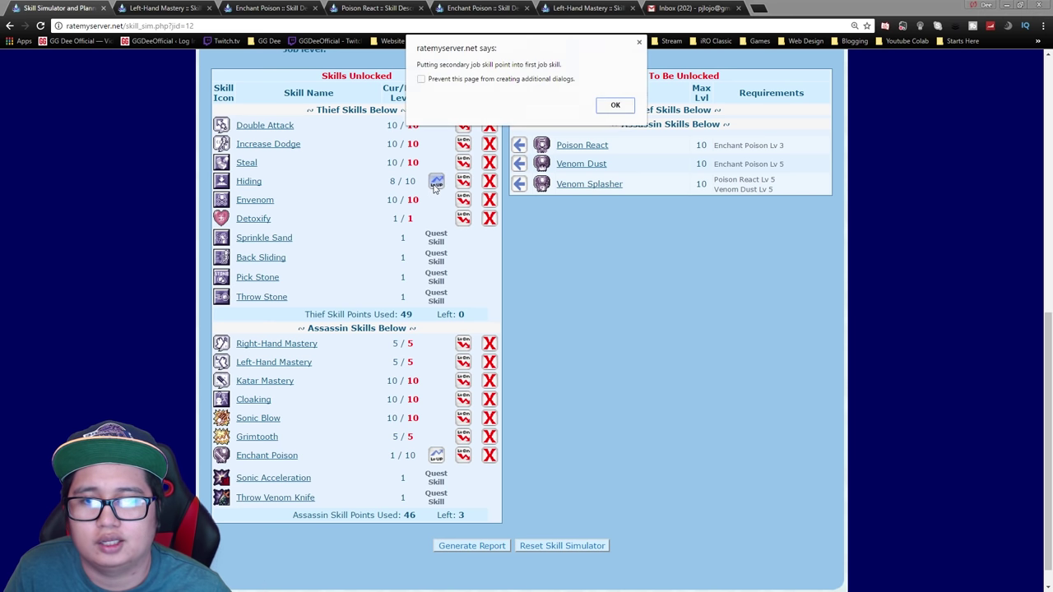
{"action": "left_click", "coordinate": [621, 107]}
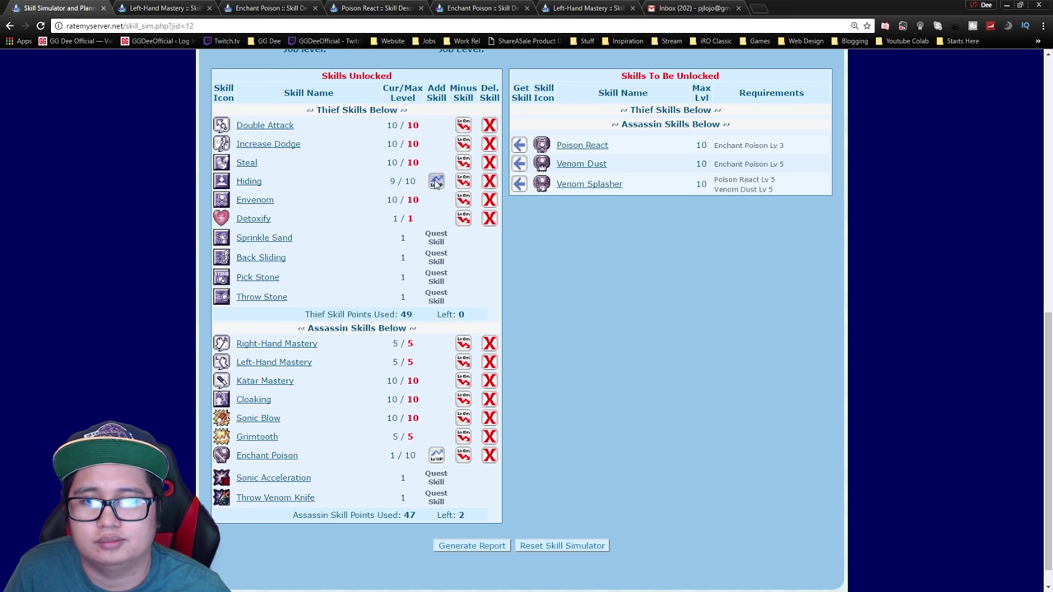
{"action": "left_click", "coordinate": [436, 182]}
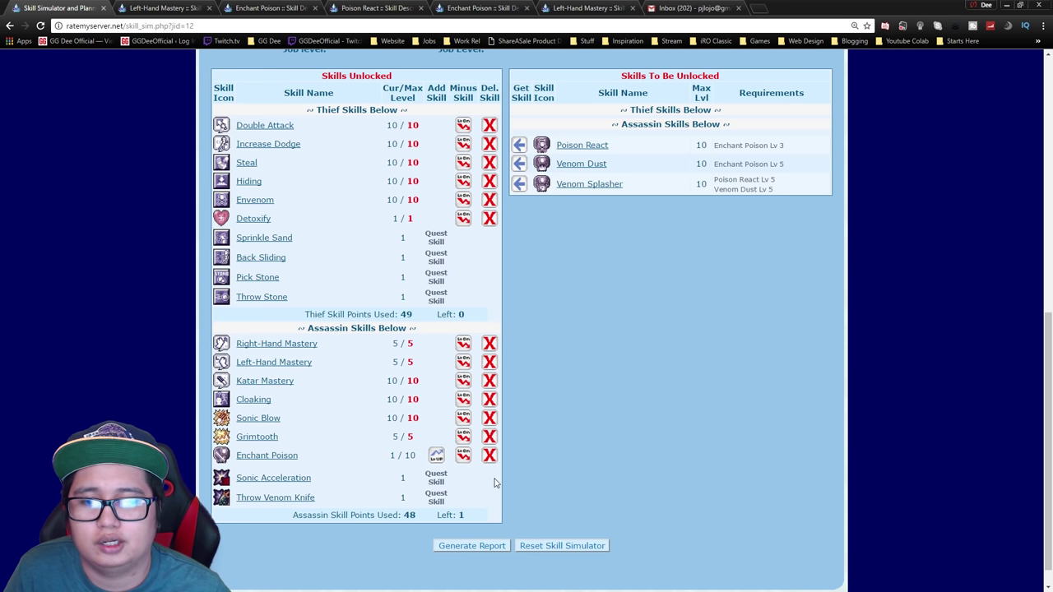
{"action": "left_click", "coordinate": [436, 456]}
{"action": "left_click", "coordinate": [618, 111]}
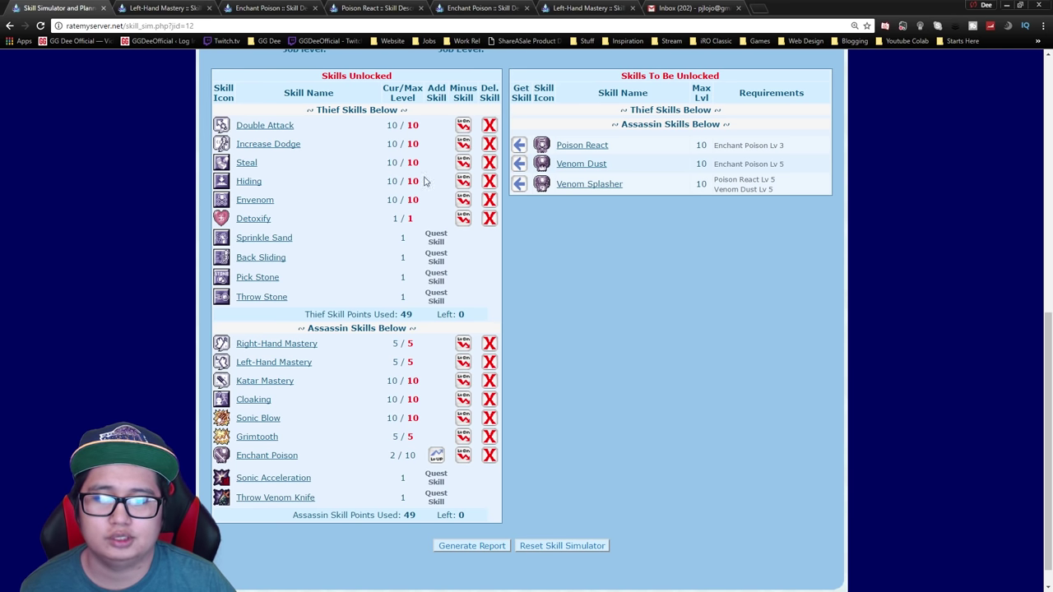
{"action": "scroll", "coordinate": [689, 397], "scroll_direction": "up", "scroll_amount": 1}
{"action": "scroll", "coordinate": [774, 427], "scroll_direction": "down", "scroll_amount": 1}
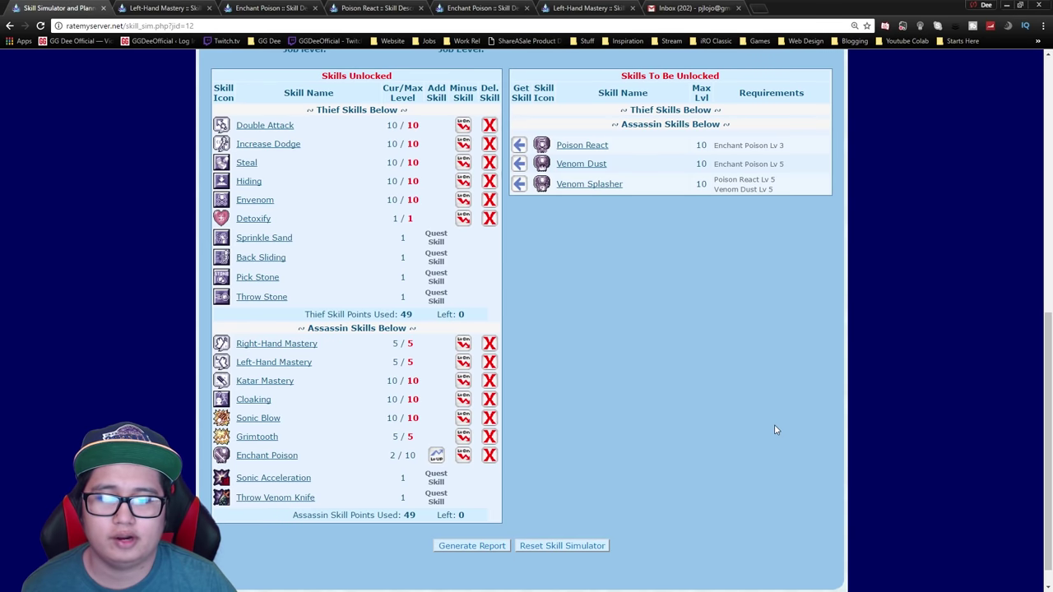
{"action": "scroll", "coordinate": [773, 429], "scroll_direction": "up", "scroll_amount": 2}
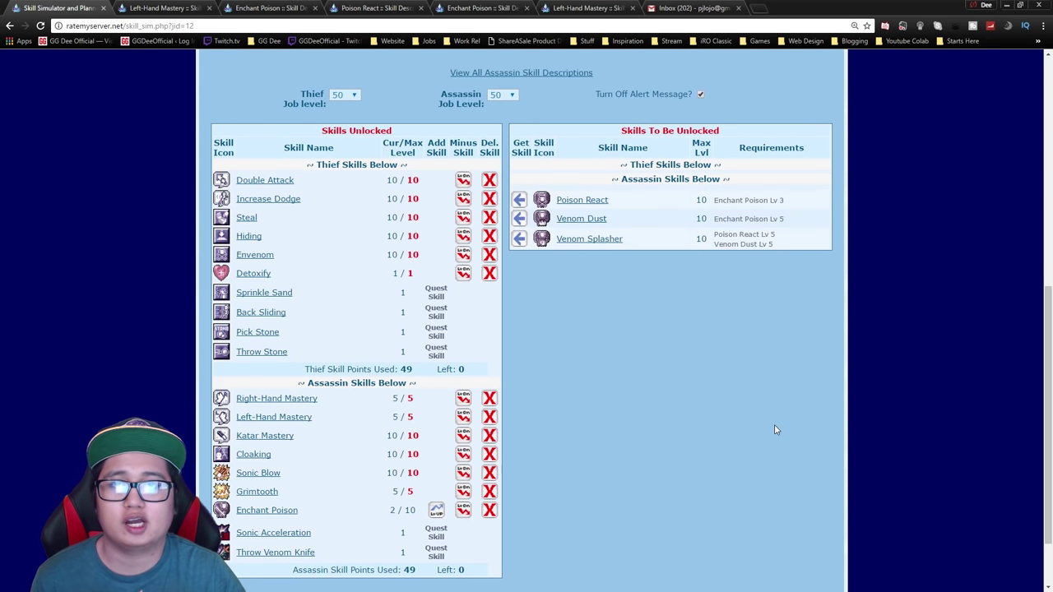